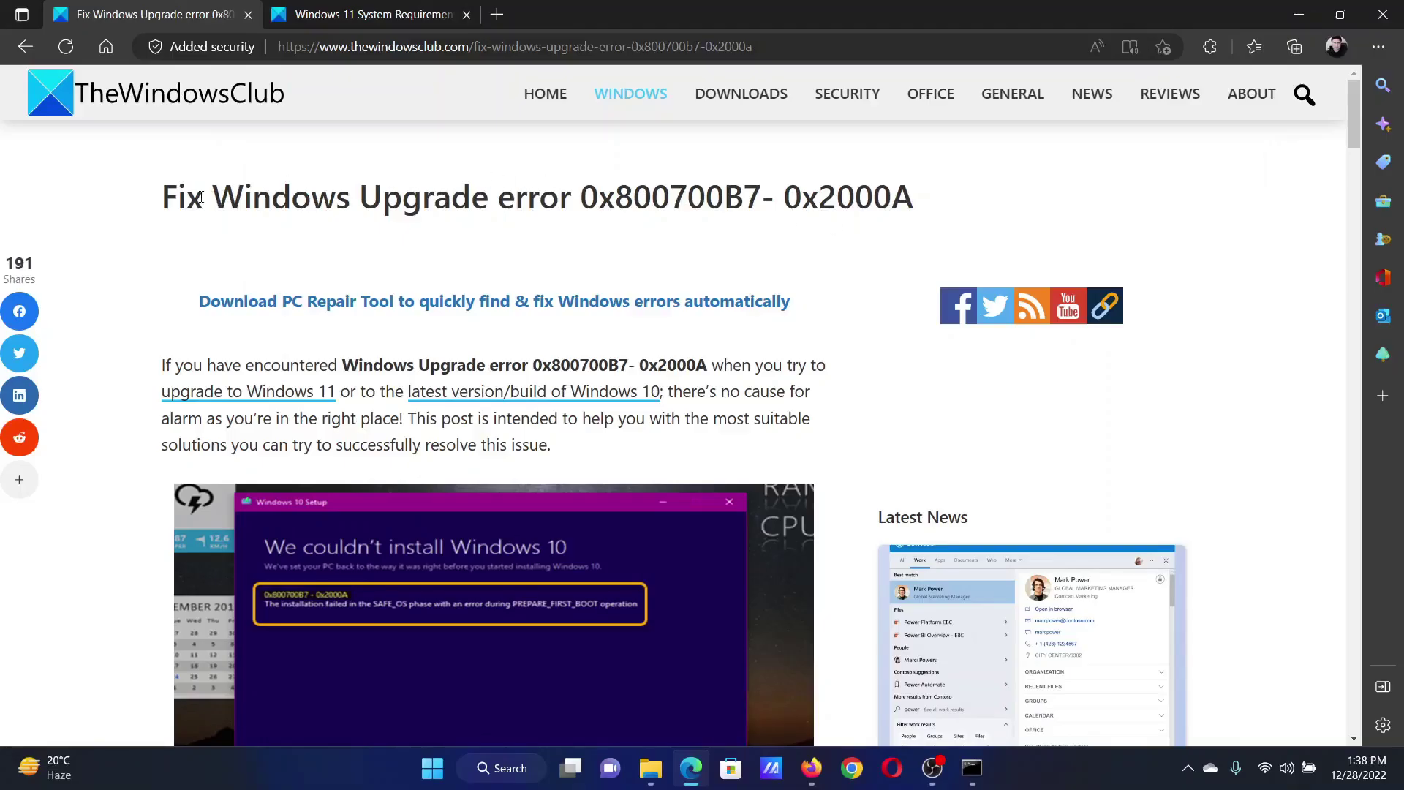
Highlight 'Windows Upgrade error' in the article title, then clear the highlight.
{"action": "left_click_drag", "start_coordinate": [222, 198], "coordinate": [575, 209]}
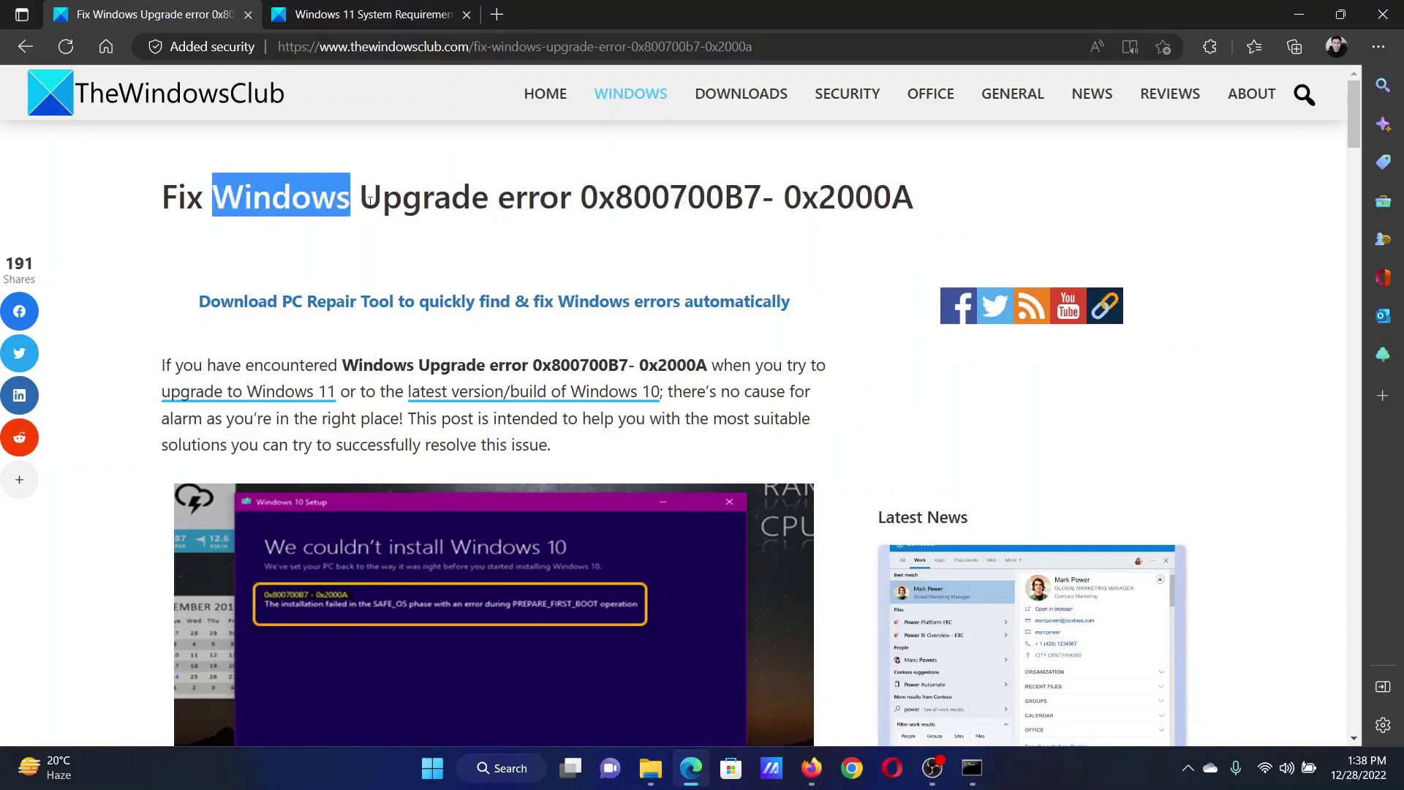
{"action": "left_click", "coordinate": [588, 205]}
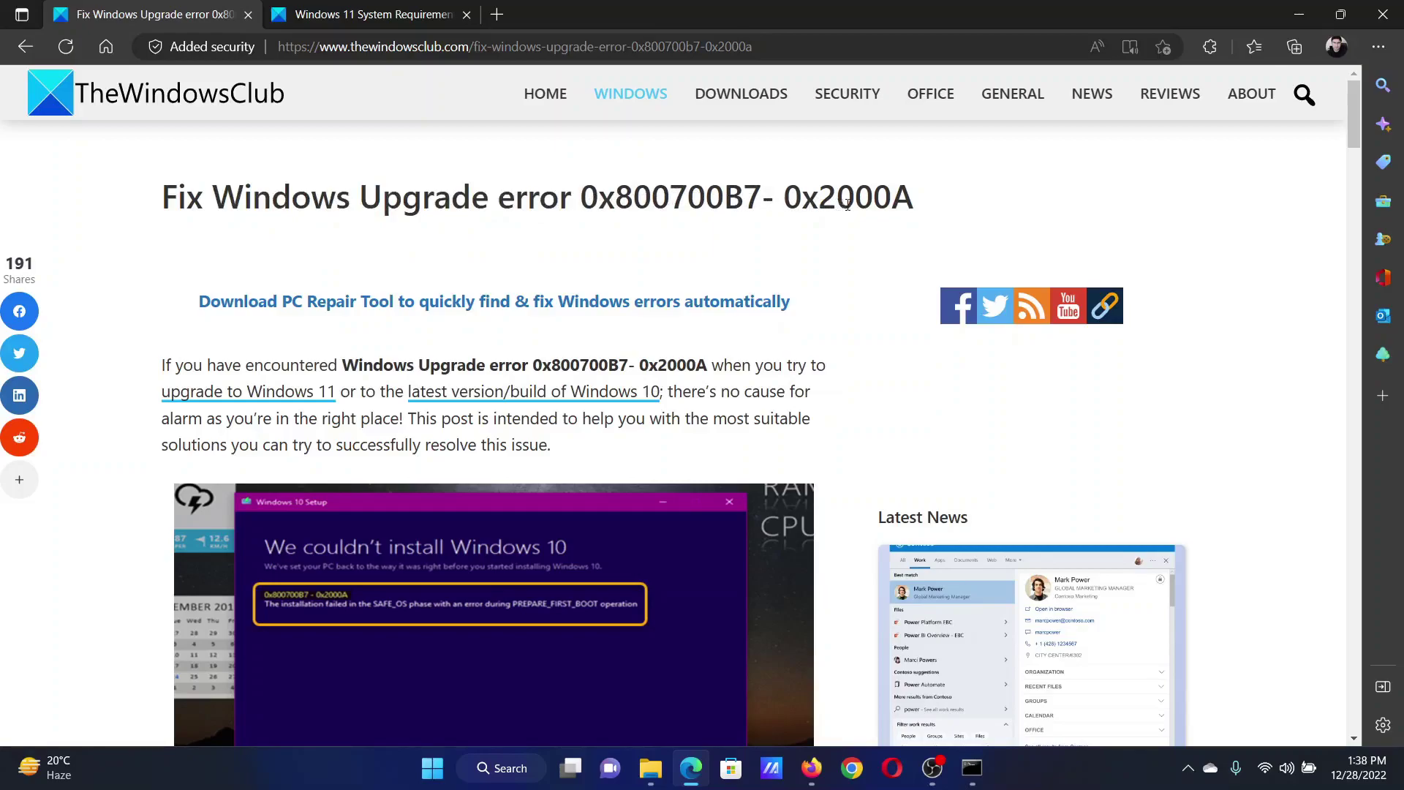
{"action": "scroll", "coordinate": [876, 304], "scroll_direction": "down", "scroll_amount": 2}
{"action": "scroll", "coordinate": [860, 353], "scroll_direction": "down", "scroll_amount": 5}
{"action": "scroll", "coordinate": [861, 352], "scroll_direction": "down", "scroll_amount": 2}
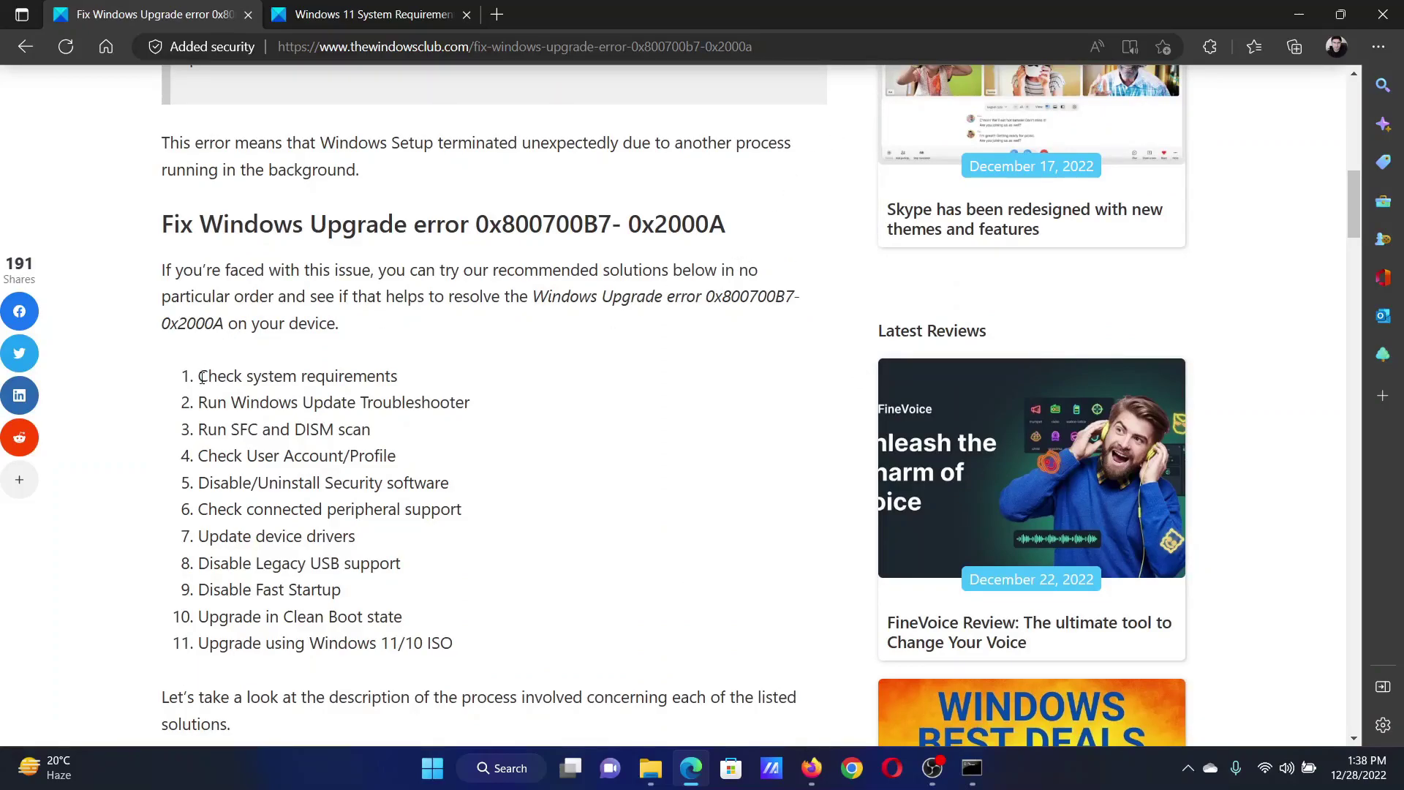
{"action": "left_click_drag", "start_coordinate": [199, 376], "coordinate": [407, 372]}
{"action": "left_click", "coordinate": [684, 418]}
{"action": "left_click", "coordinate": [333, 14]}
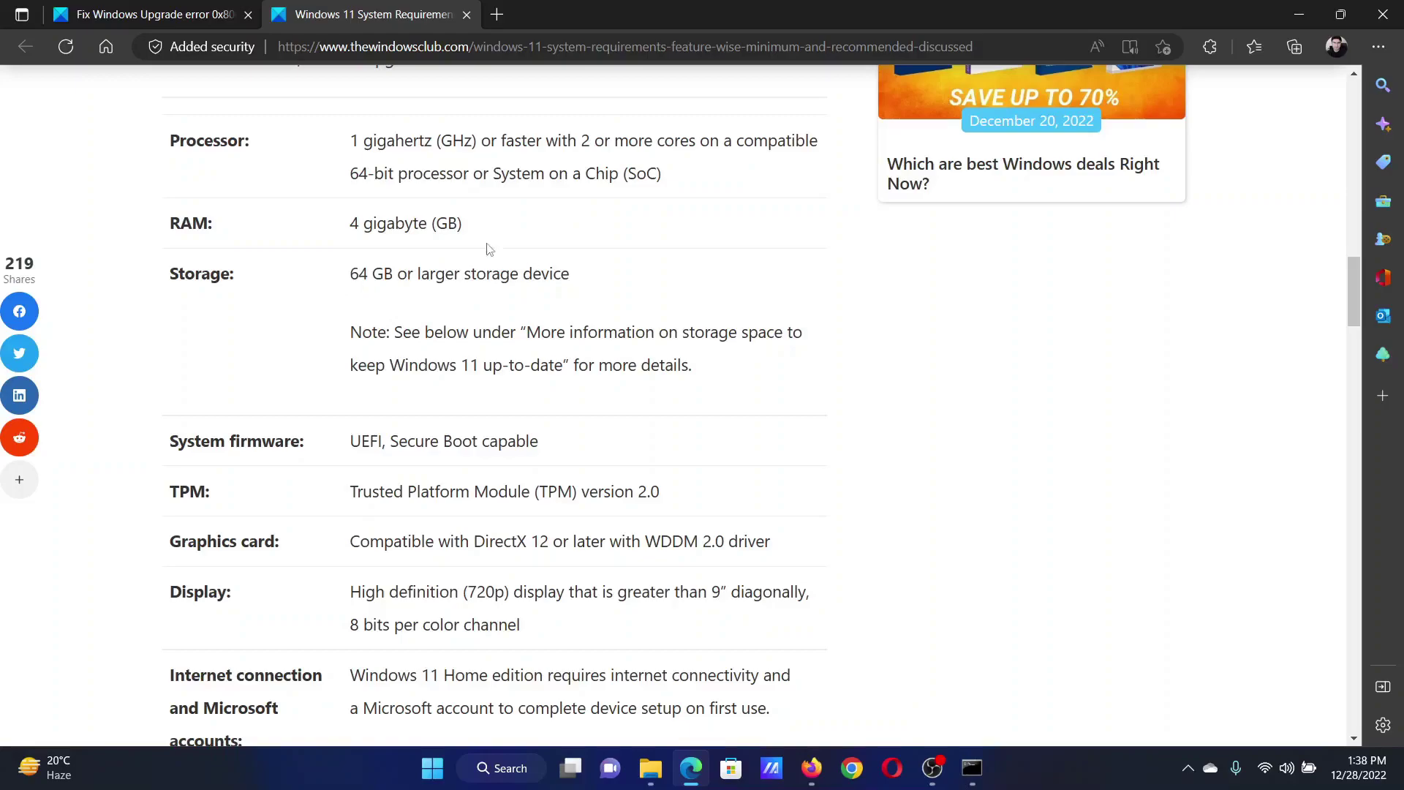
{"action": "left_click", "coordinate": [154, 15]}
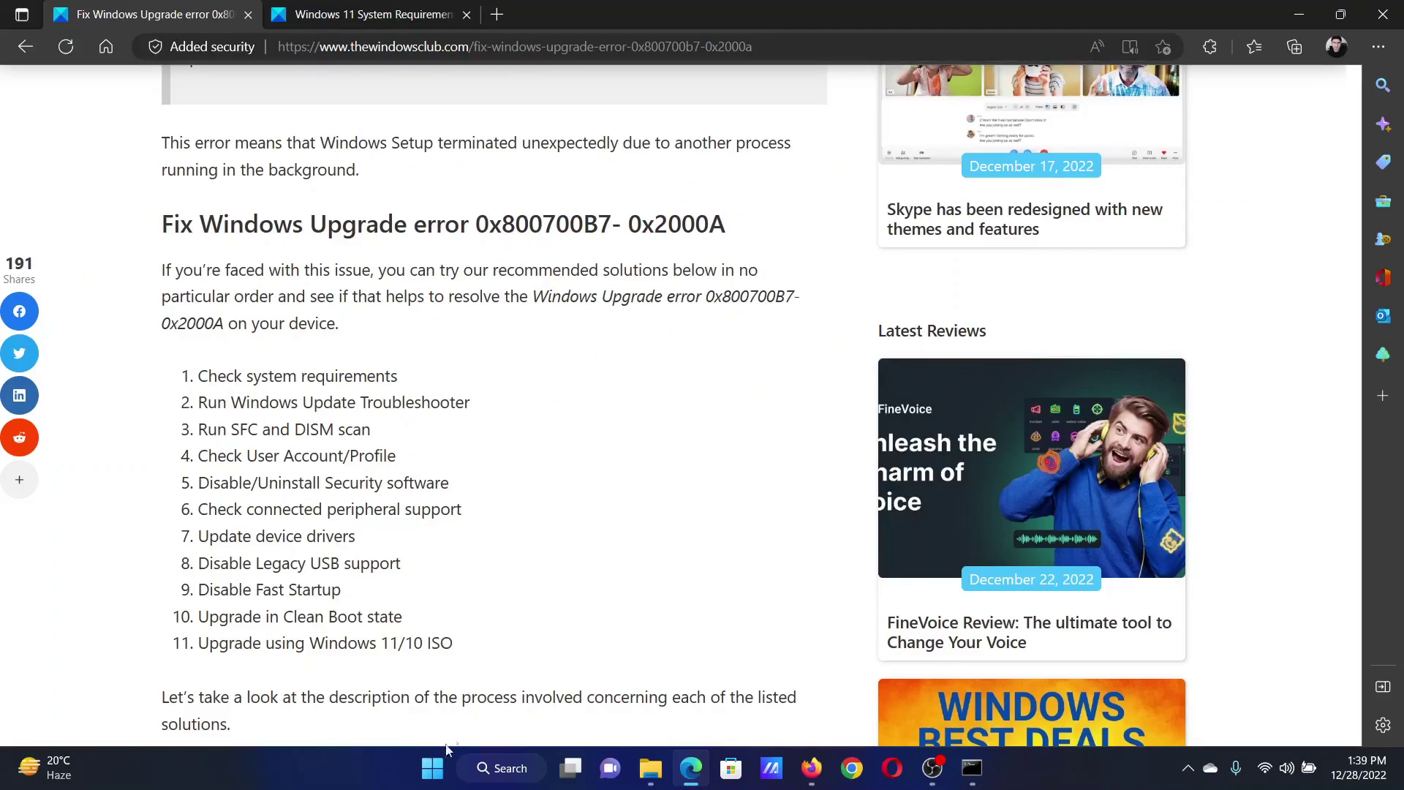
View this PC's specs on the System > About page, then highlight the Windows Update Troubleshooter fix.
{"action": "right_click", "coordinate": [433, 768]}
{"action": "left_click", "coordinate": [419, 579]}
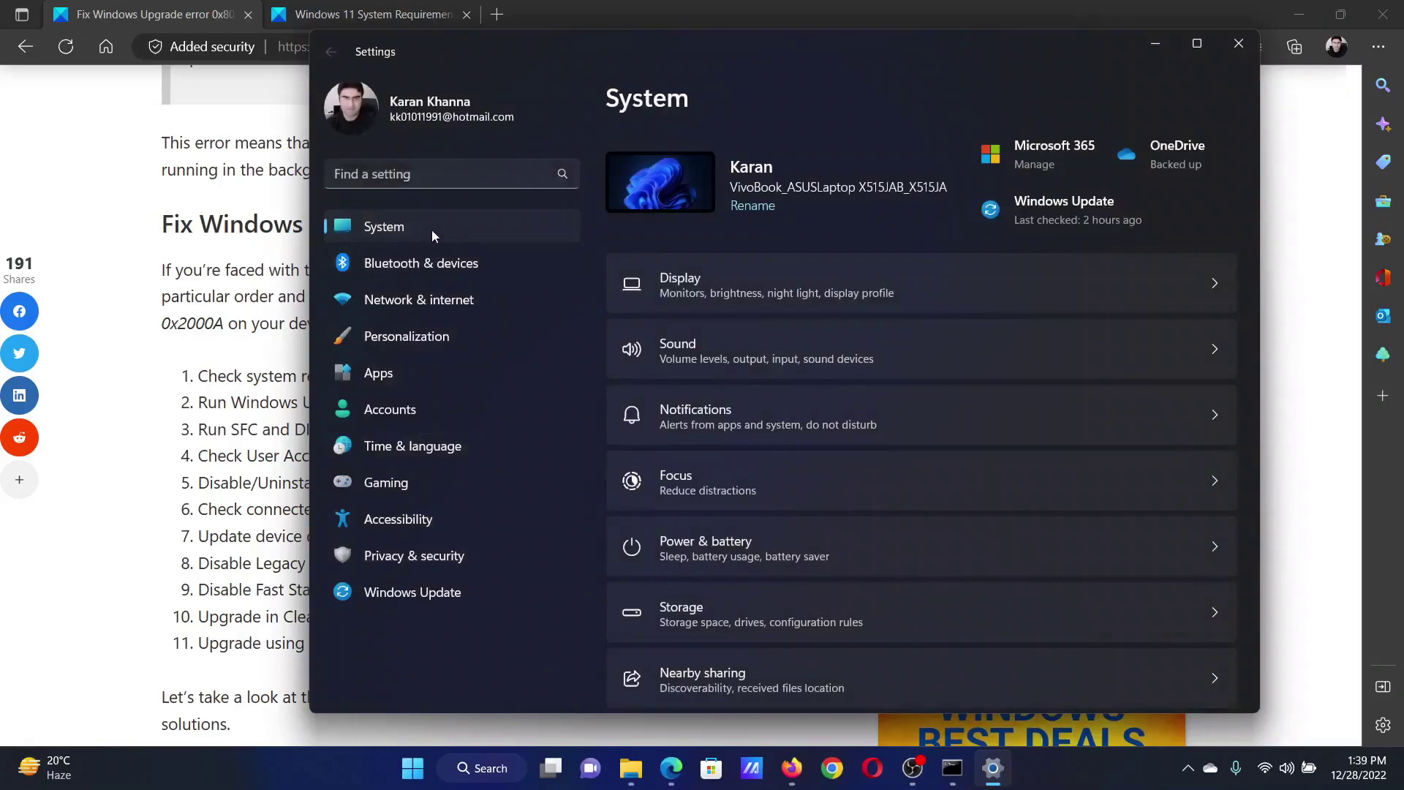
{"action": "scroll", "coordinate": [884, 510], "scroll_direction": "down", "scroll_amount": 5}
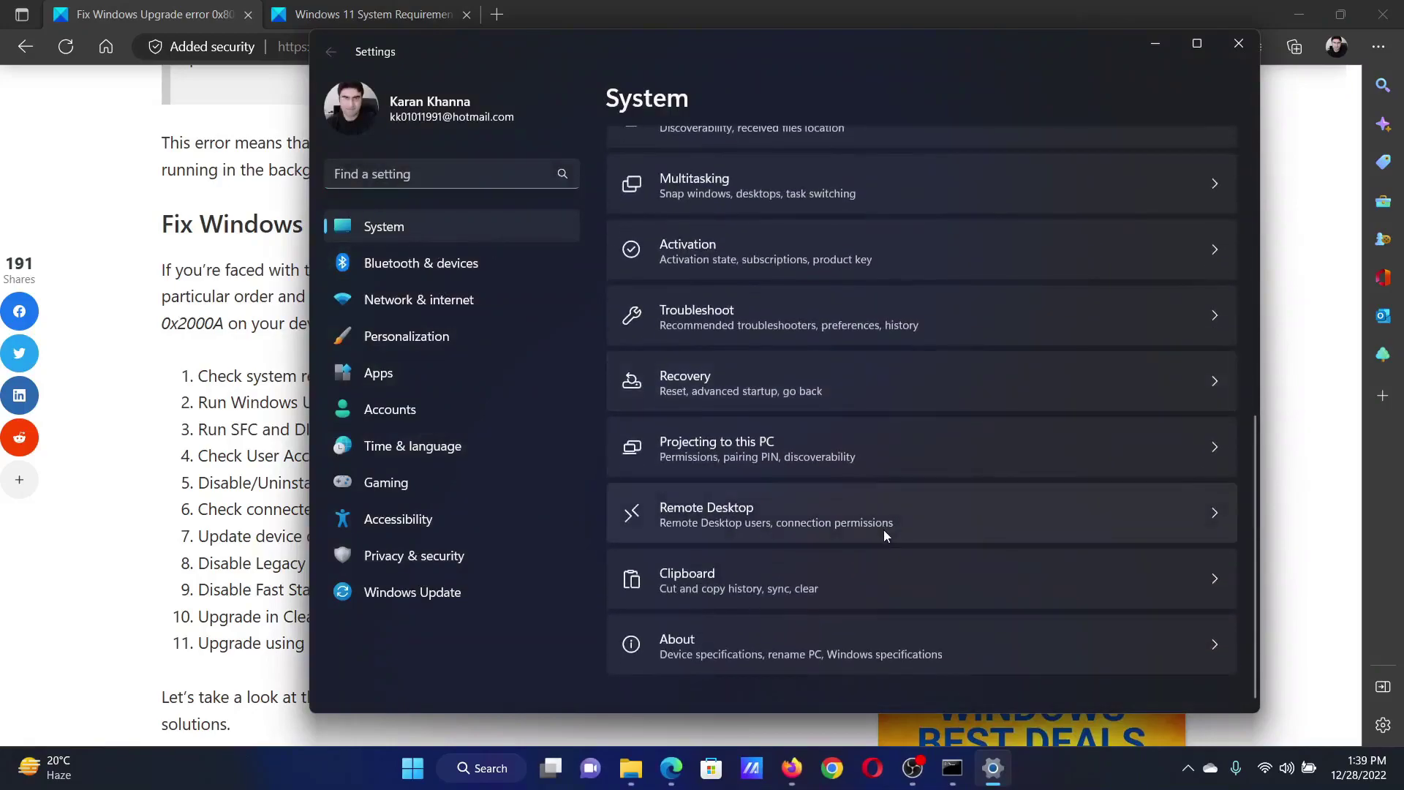
{"action": "left_click", "coordinate": [845, 649]}
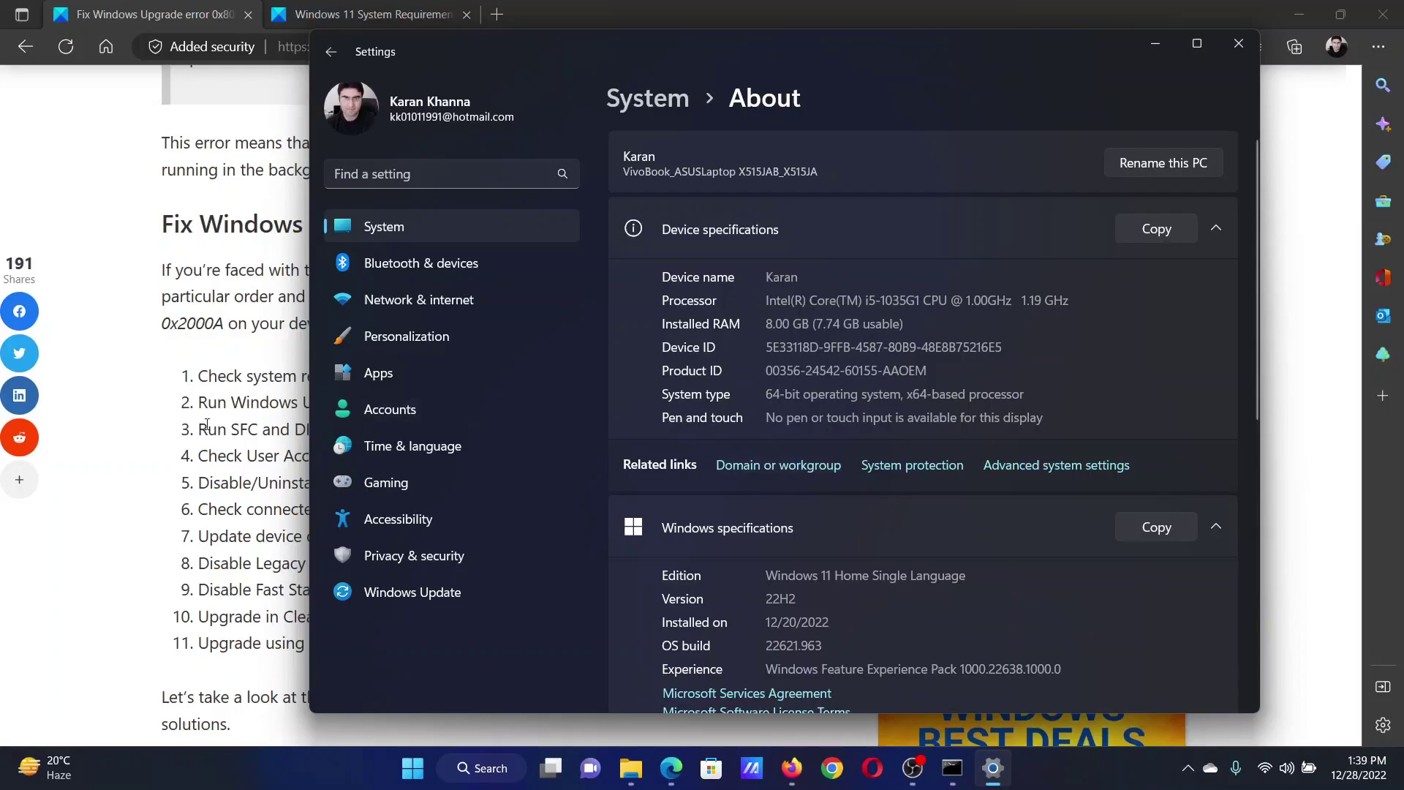
{"action": "left_click", "coordinate": [239, 422]}
{"action": "left_click_drag", "start_coordinate": [199, 402], "coordinate": [476, 404]}
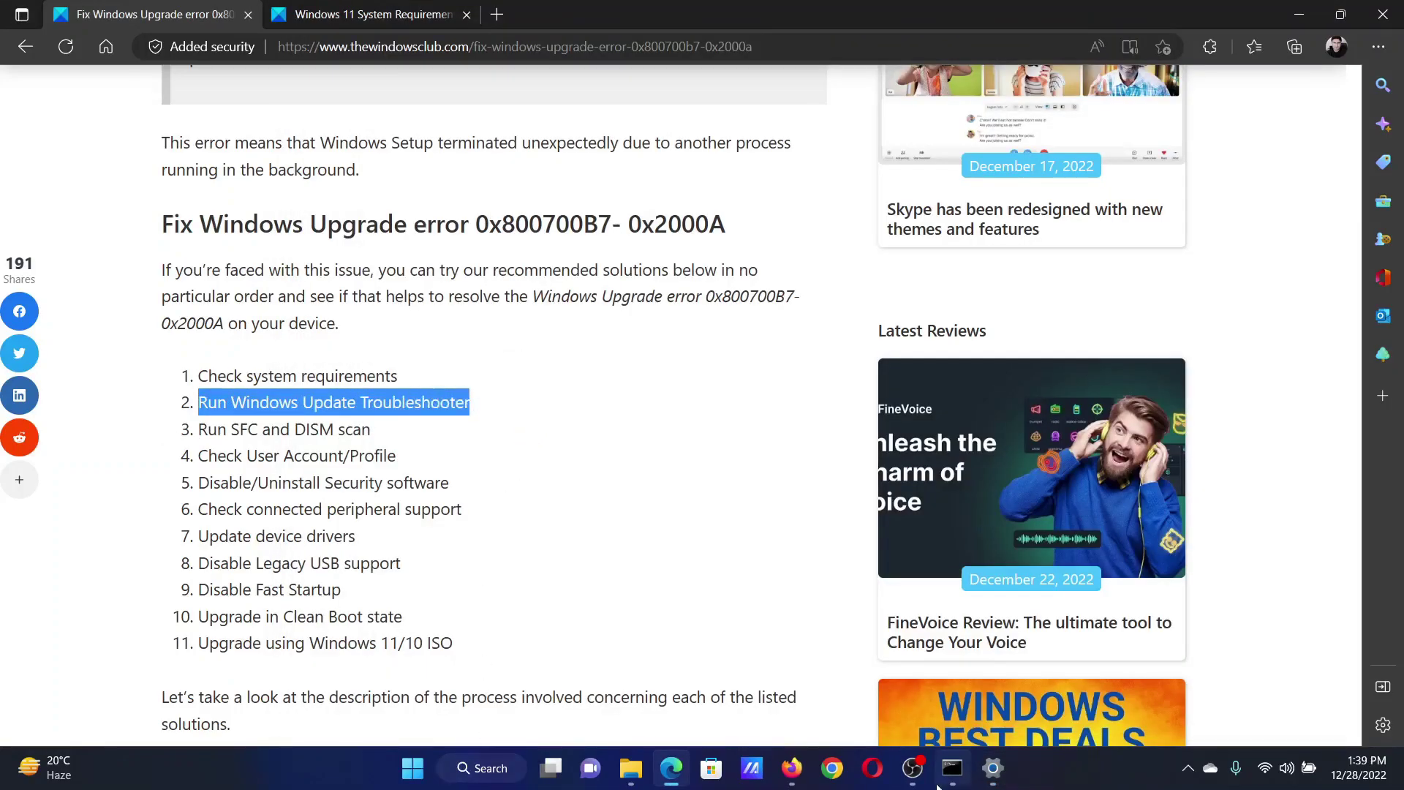
Go from System to Troubleshoot > Other troubleshooters in Settings, then close Settings.
{"action": "left_click", "coordinate": [992, 768]}
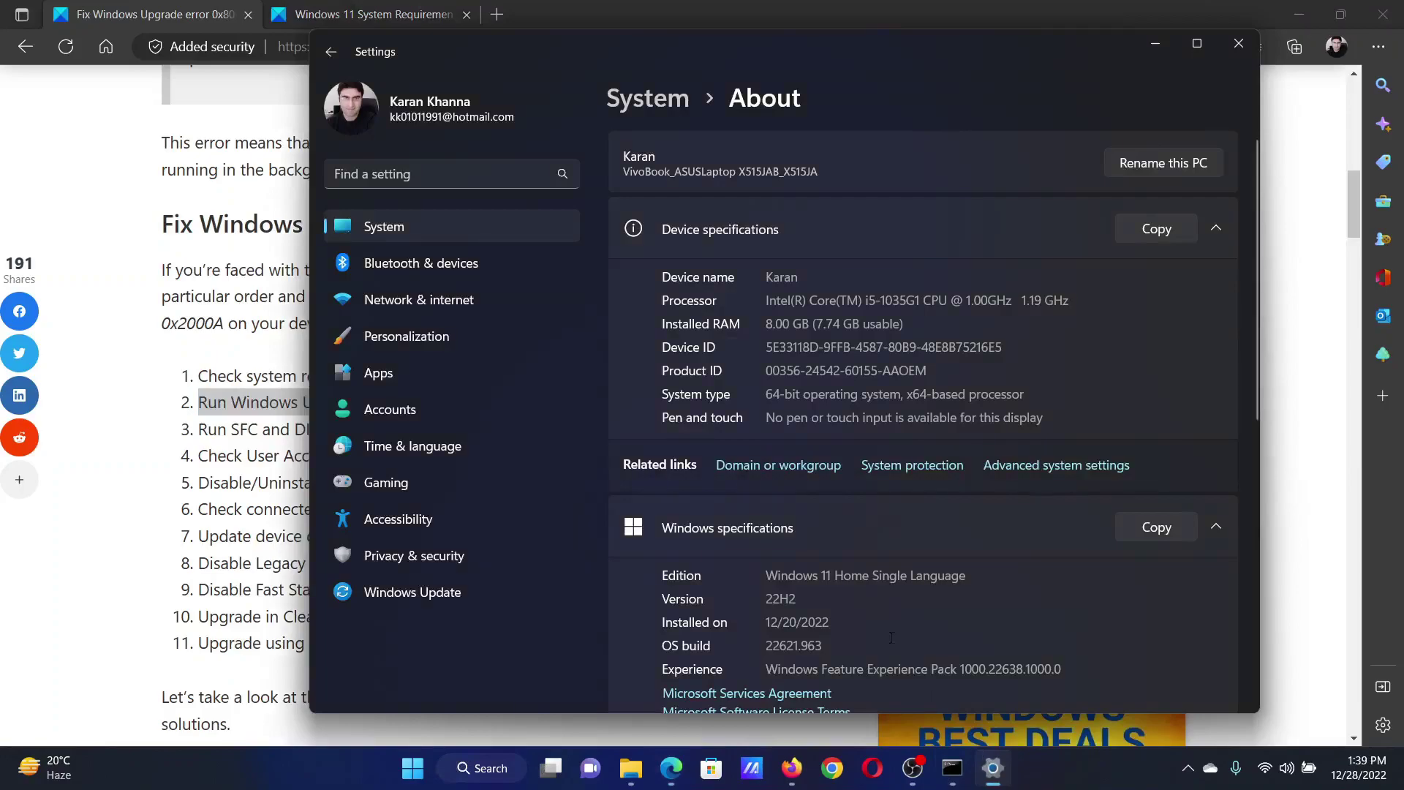
{"action": "left_click", "coordinate": [407, 227]}
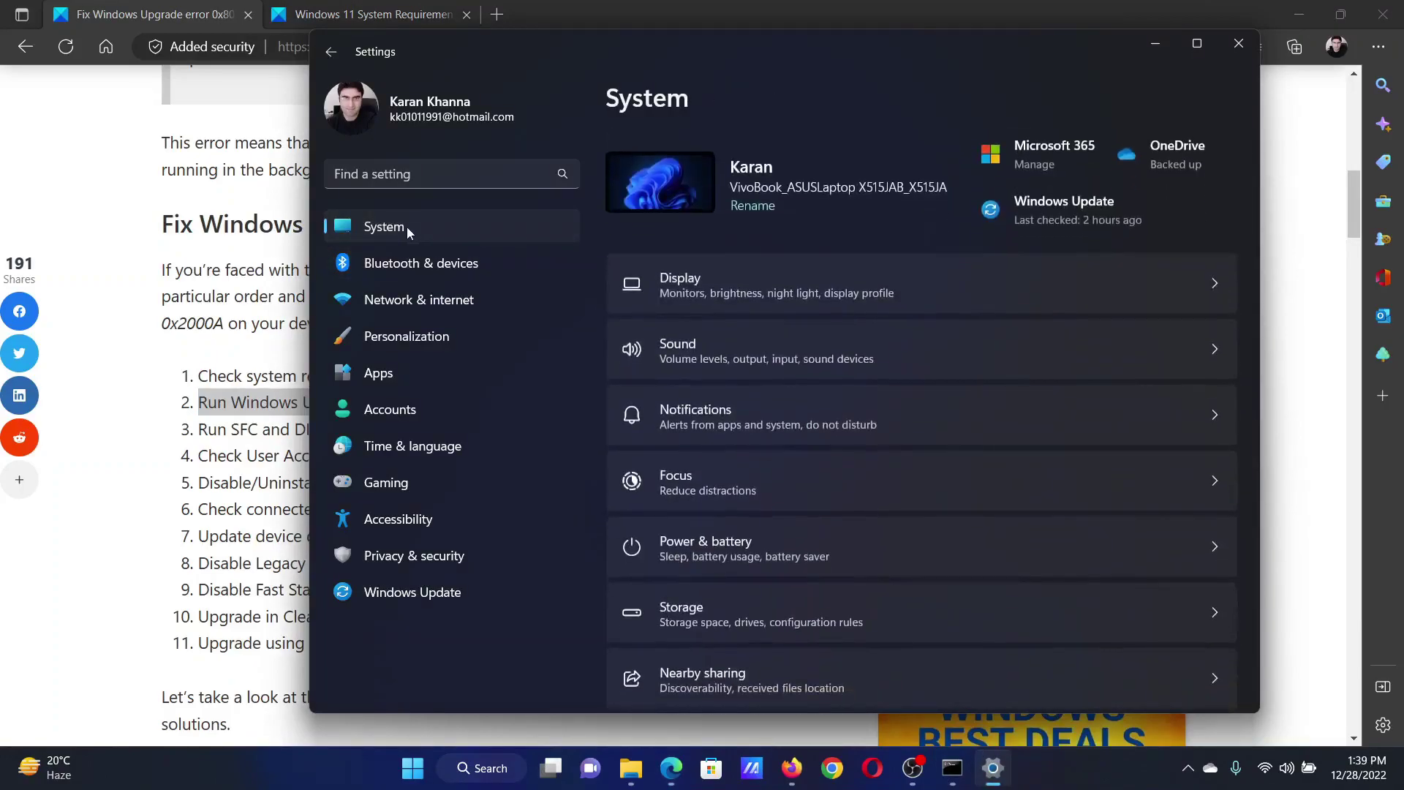
{"action": "scroll", "coordinate": [802, 382], "scroll_direction": "down", "scroll_amount": 5}
{"action": "left_click", "coordinate": [804, 438]}
{"action": "left_click", "coordinate": [804, 438]}
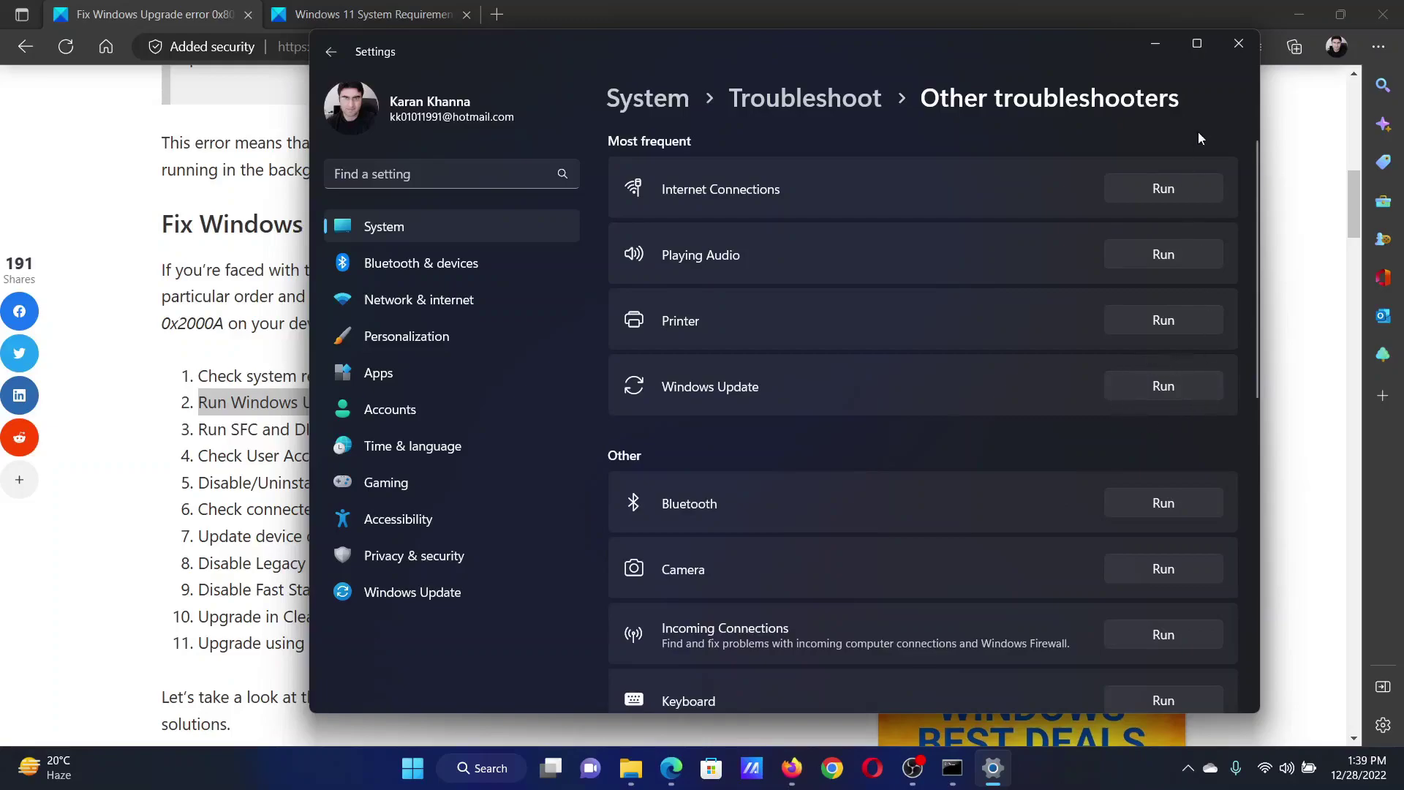
{"action": "left_click", "coordinate": [1237, 43]}
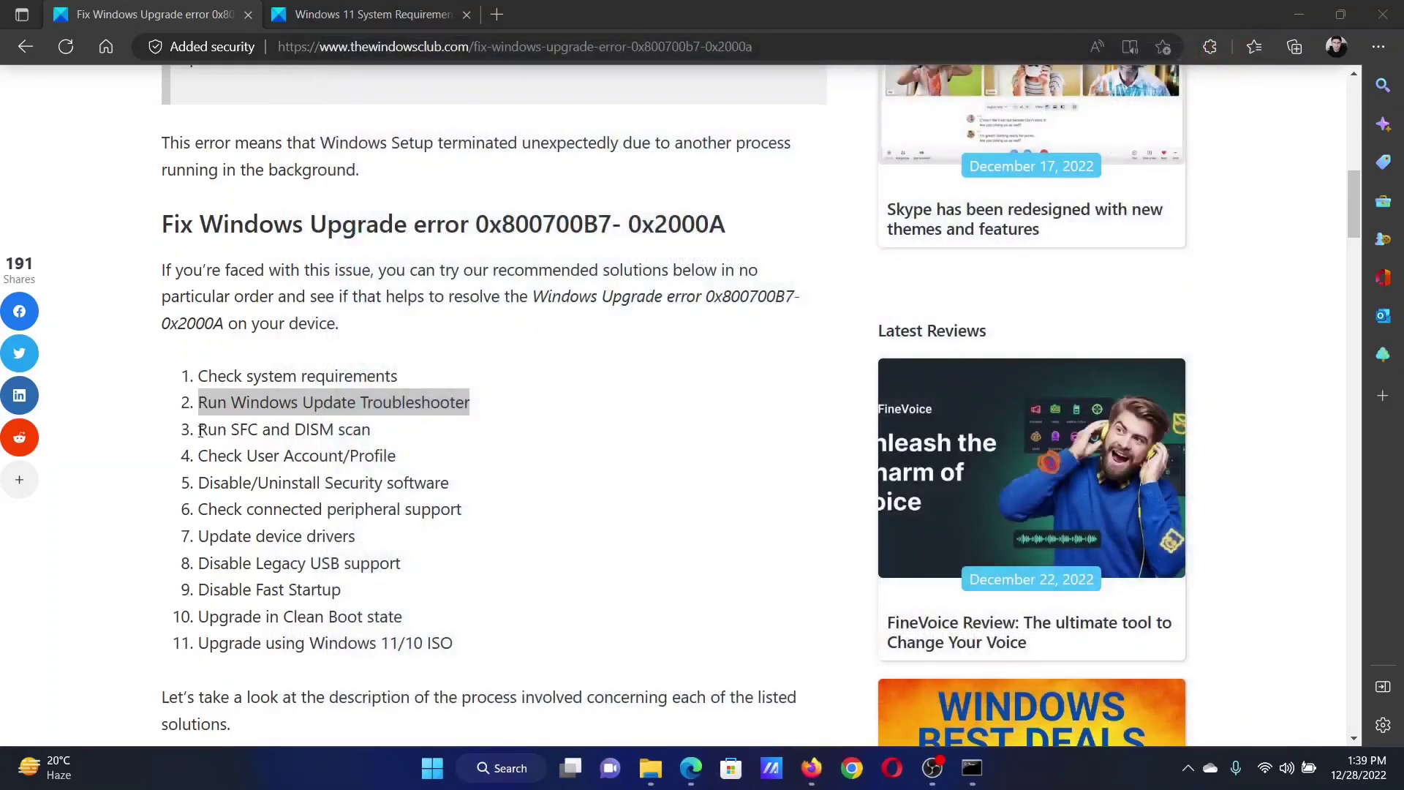
Highlight the 'Run SFC and DISM scan' fix, then launch Command Prompt as administrator.
{"action": "left_click_drag", "start_coordinate": [198, 429], "coordinate": [370, 430]}
{"action": "left_click", "coordinate": [537, 483]}
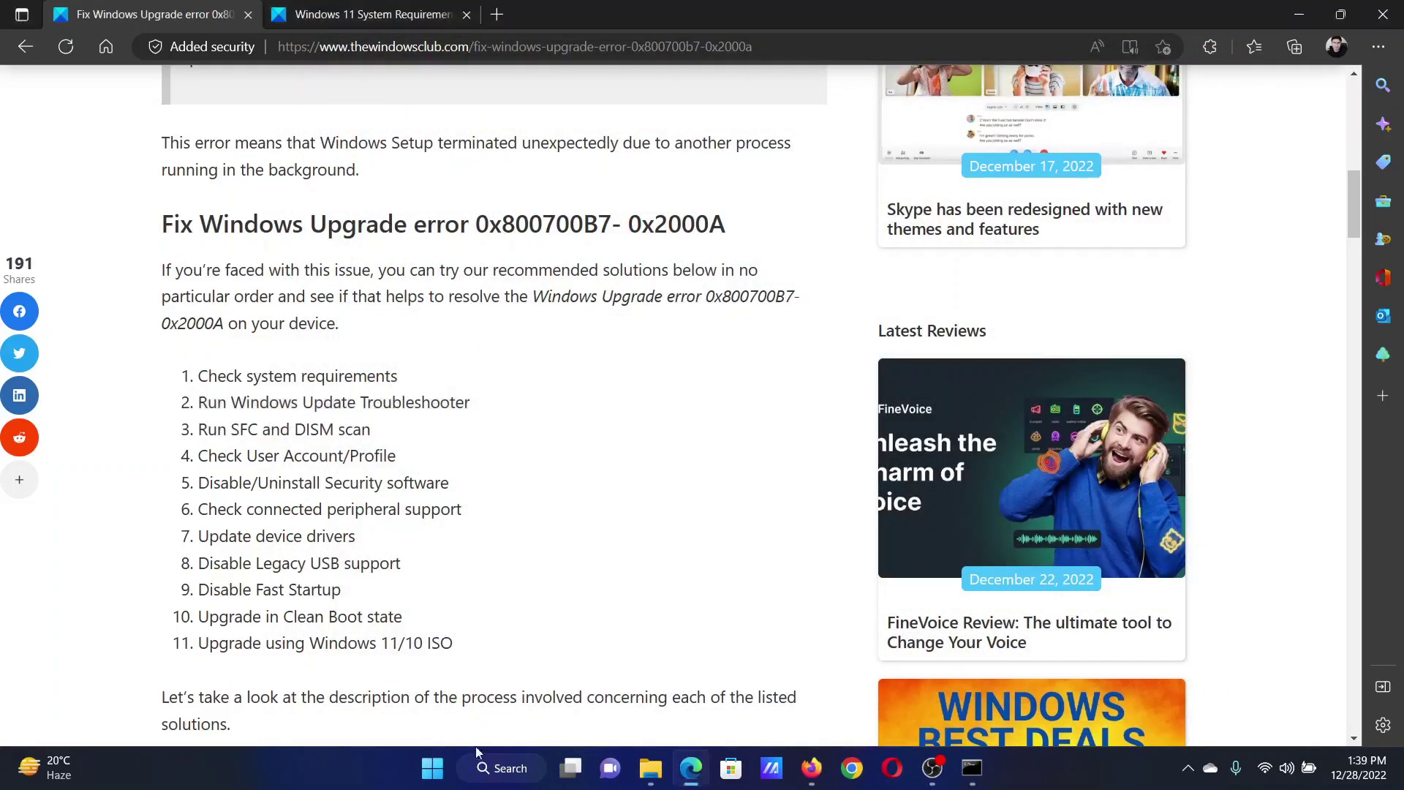
{"action": "left_click", "coordinate": [496, 768]}
{"action": "type", "text": "c"}
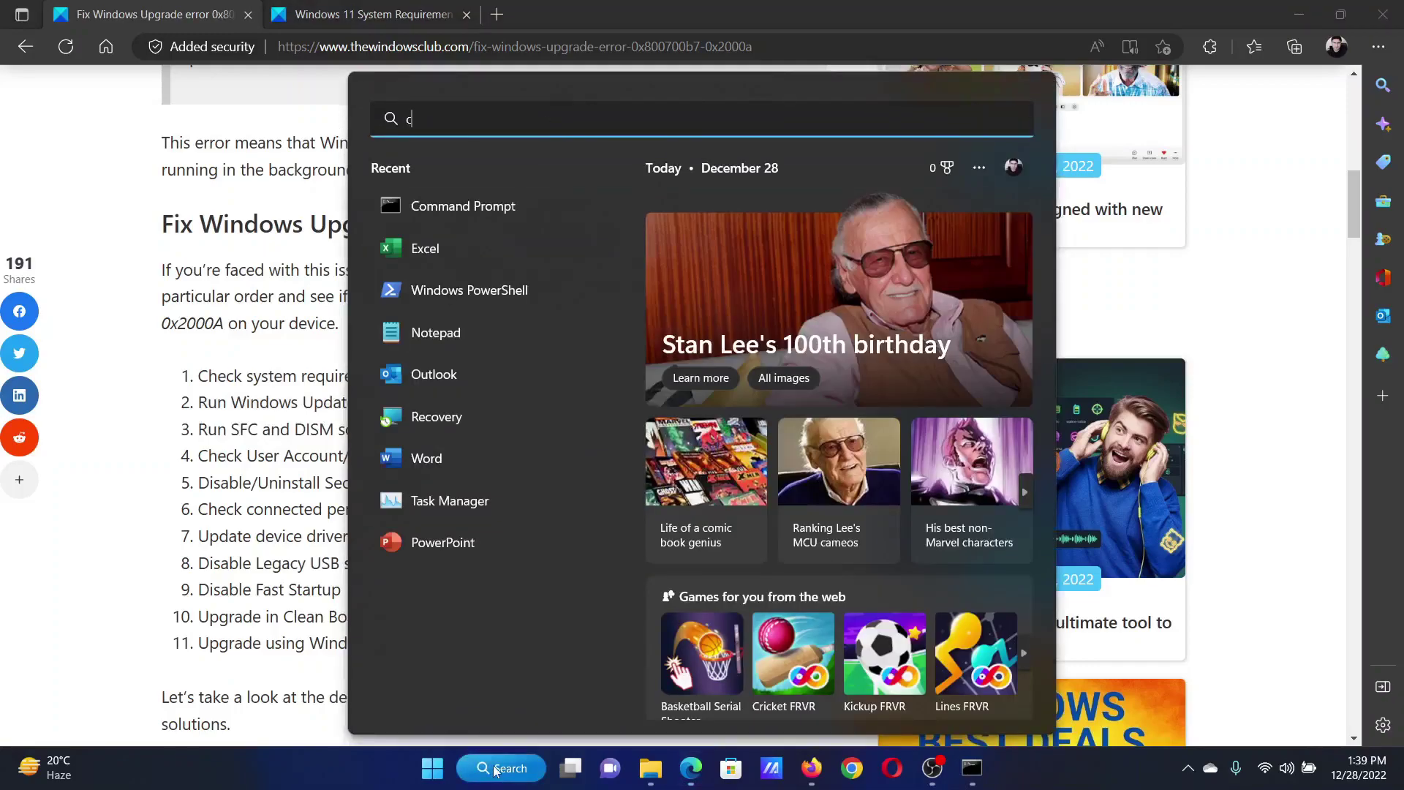
{"action": "type", "text": "omm"}
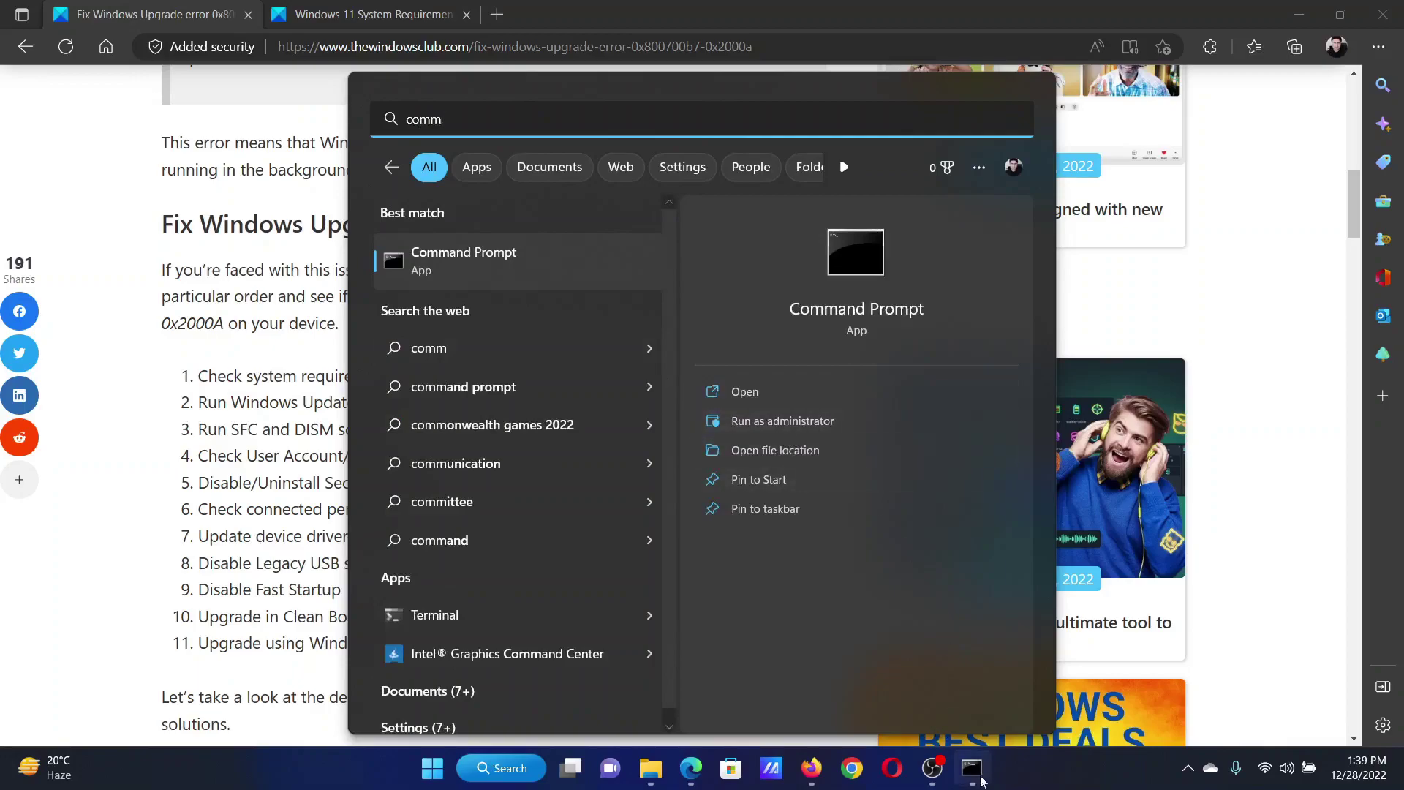
{"action": "left_click", "coordinate": [981, 781]}
{"action": "type", "text": "sfc /scann"}
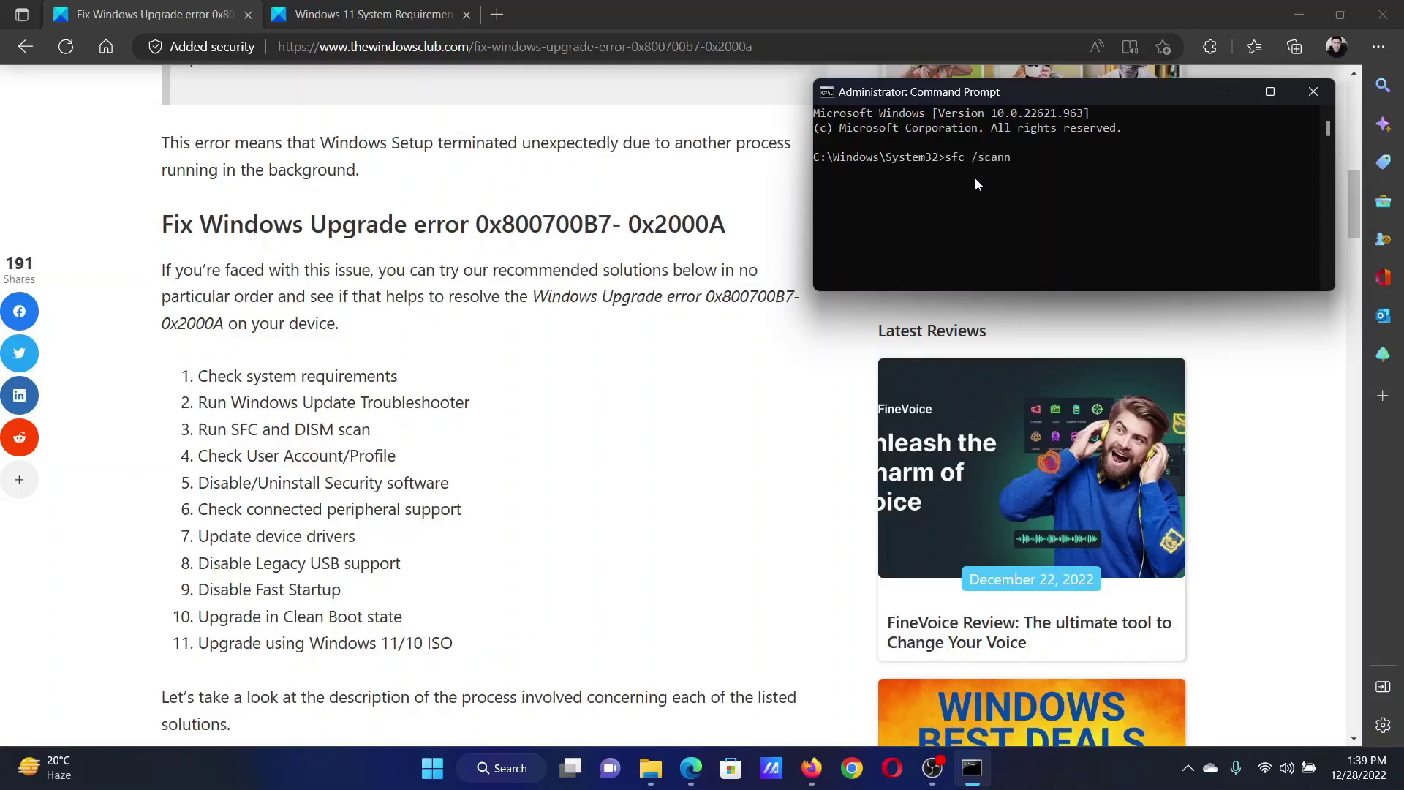
{"action": "type", "text": "ow"}
{"action": "left_click", "coordinate": [691, 377]}
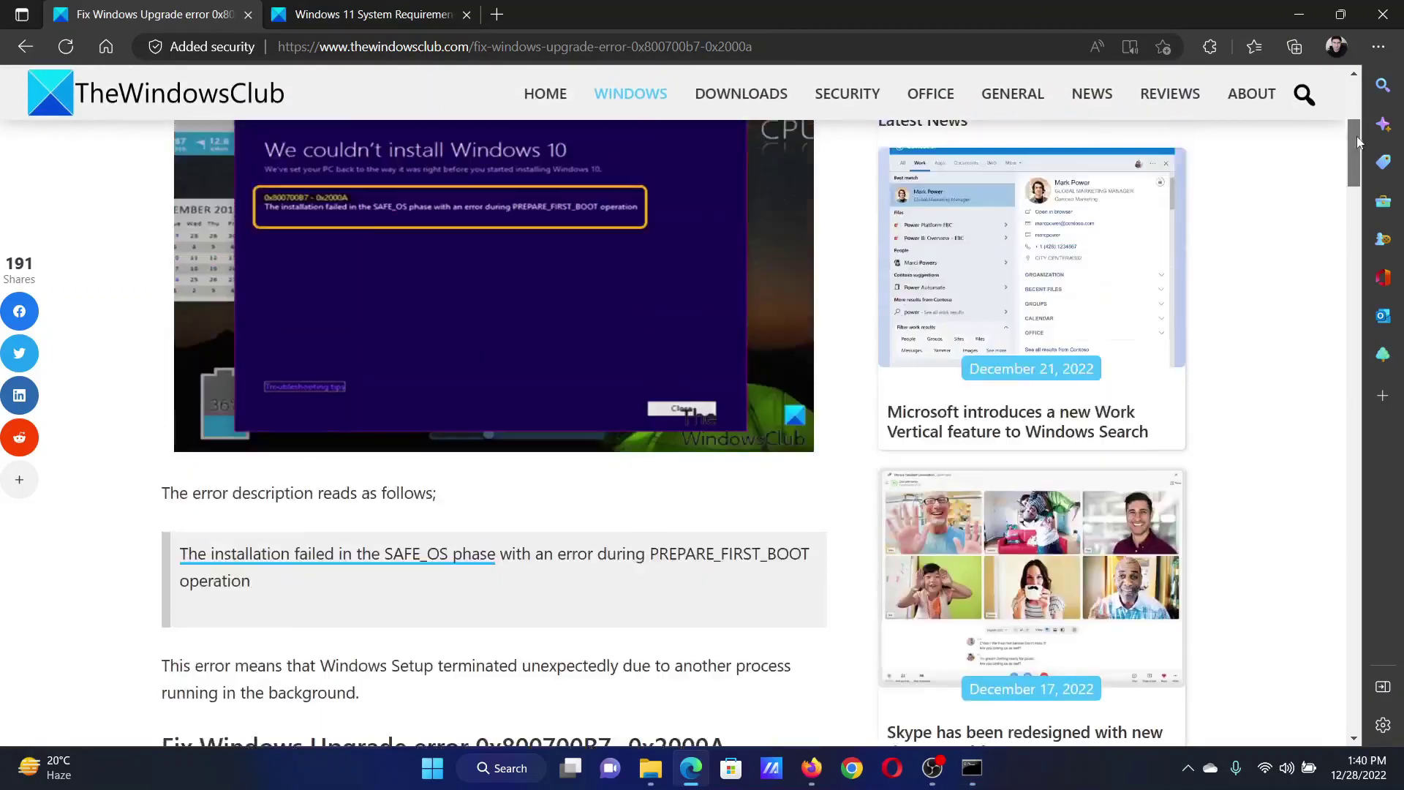
{"action": "left_click_drag", "start_coordinate": [1353, 211], "coordinate": [1356, 119]}
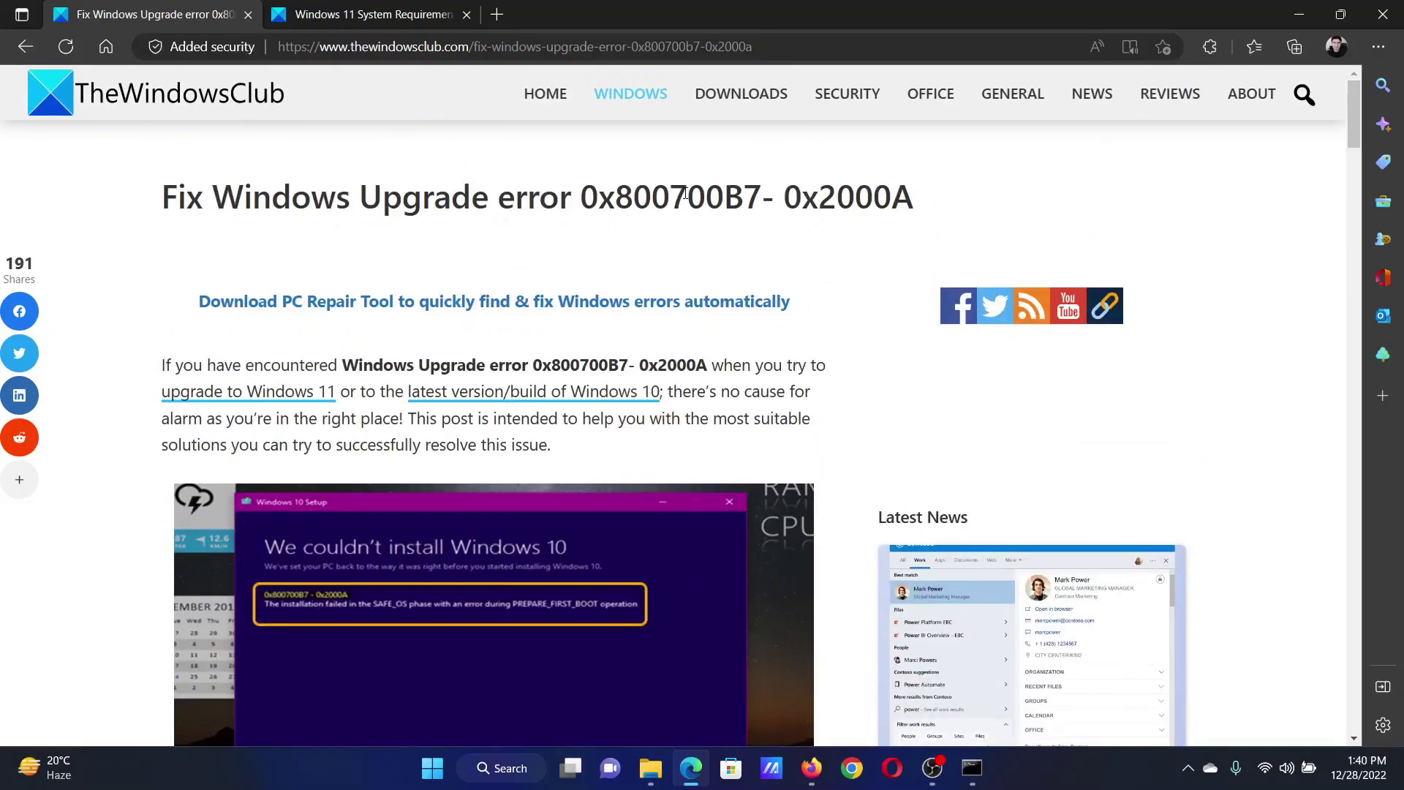
Highlight the full article title at the top of the page, then clear it.
{"action": "left_click_drag", "start_coordinate": [161, 198], "coordinate": [910, 182]}
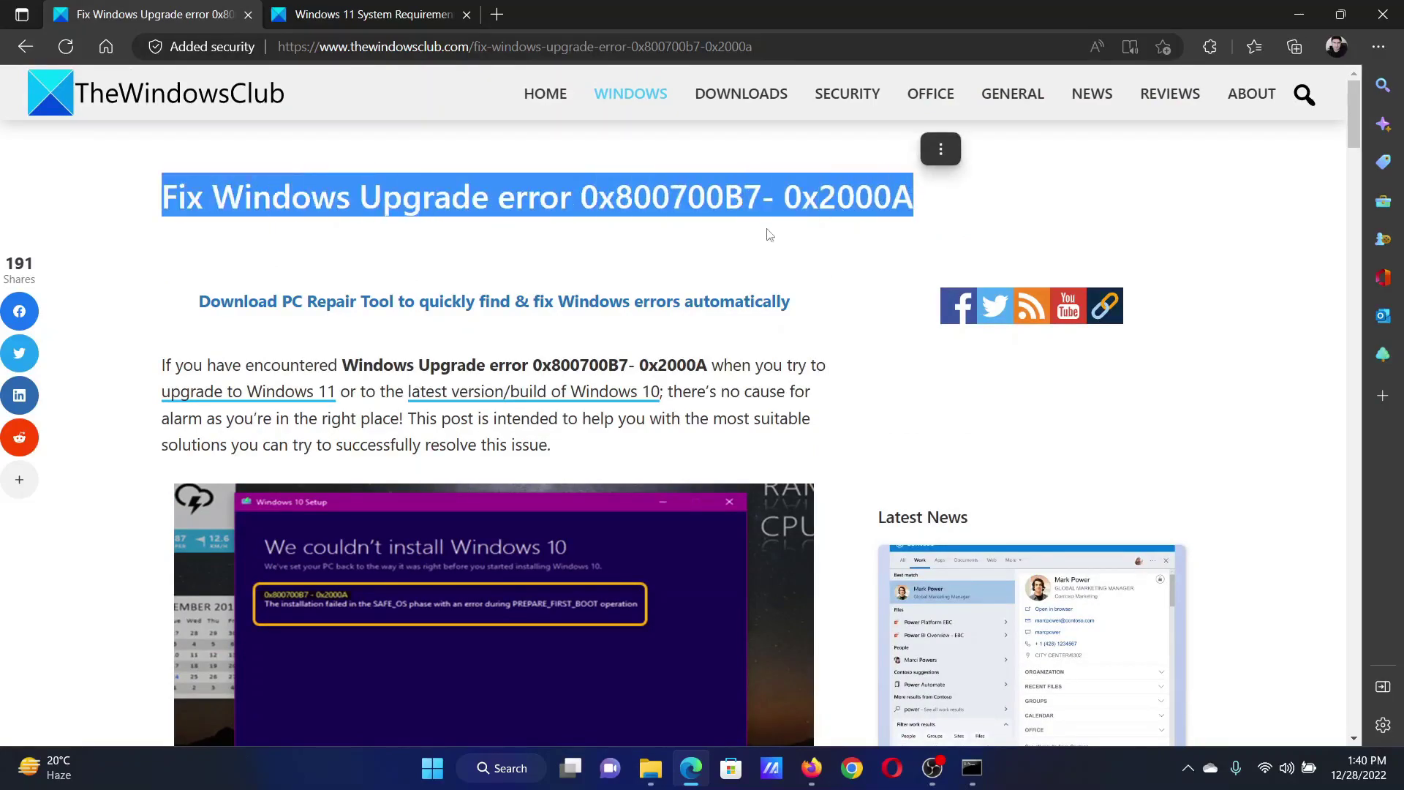
{"action": "left_click", "coordinate": [744, 244]}
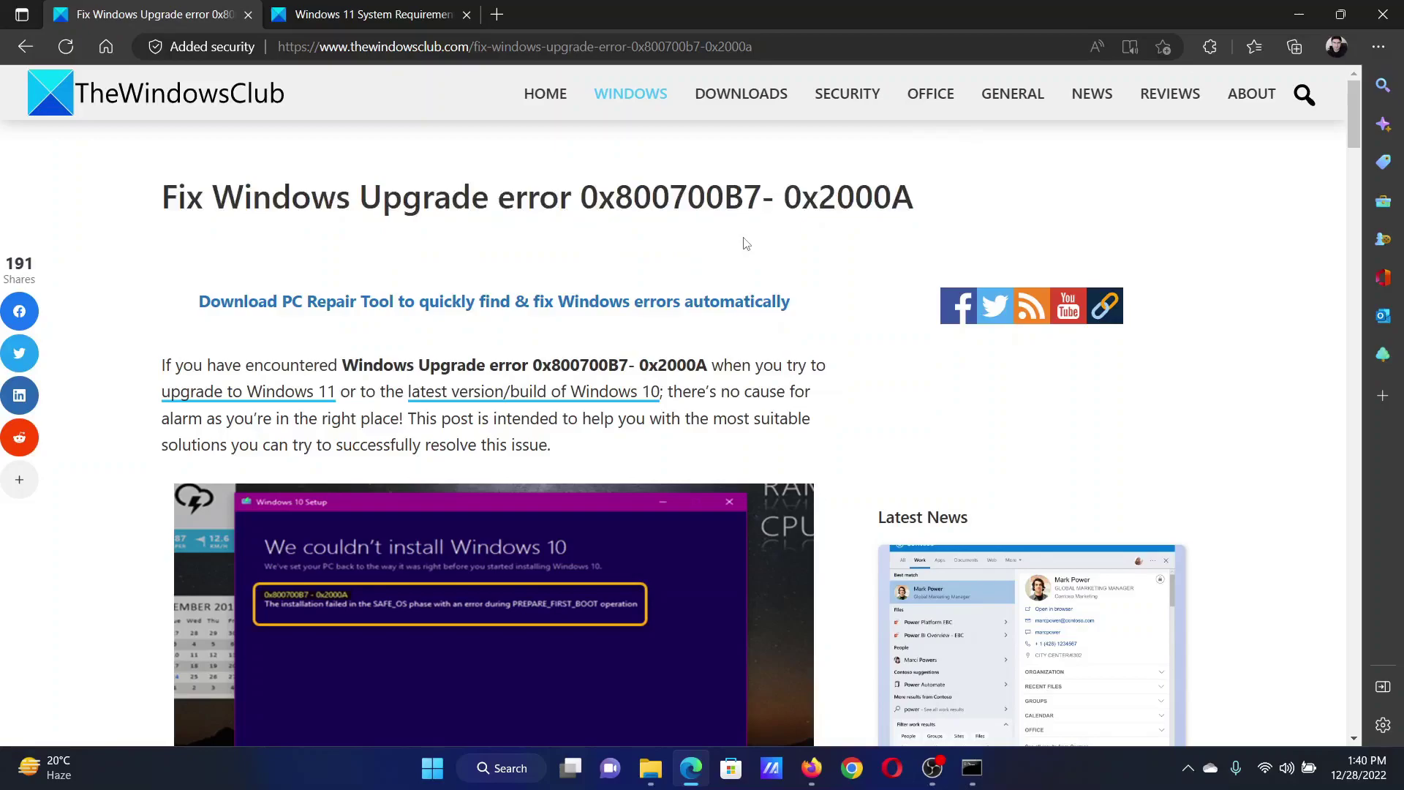